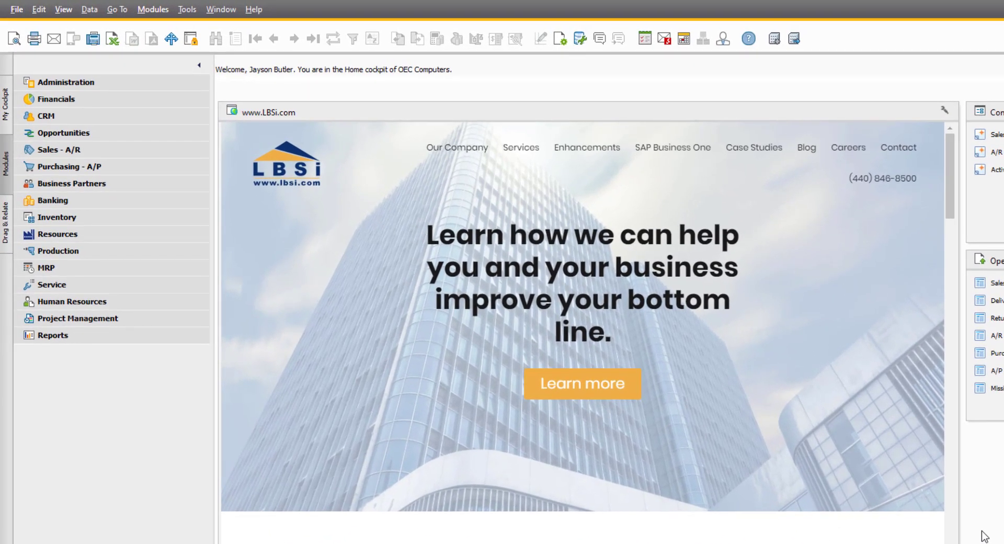
- Open the CRM opportunity form and display the last recorded opportunity
{"action": "left_click", "coordinate": [79, 115]}
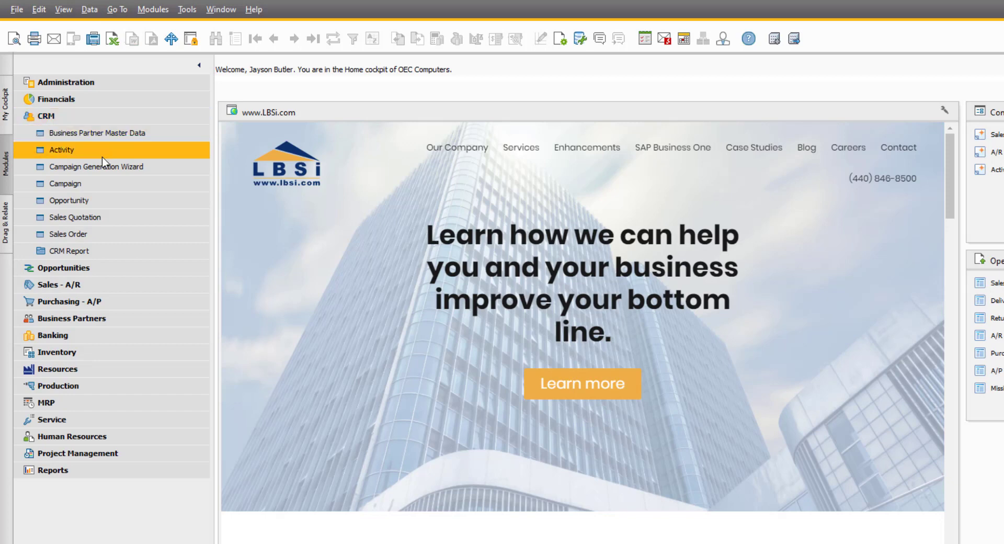
{"action": "left_click", "coordinate": [108, 197]}
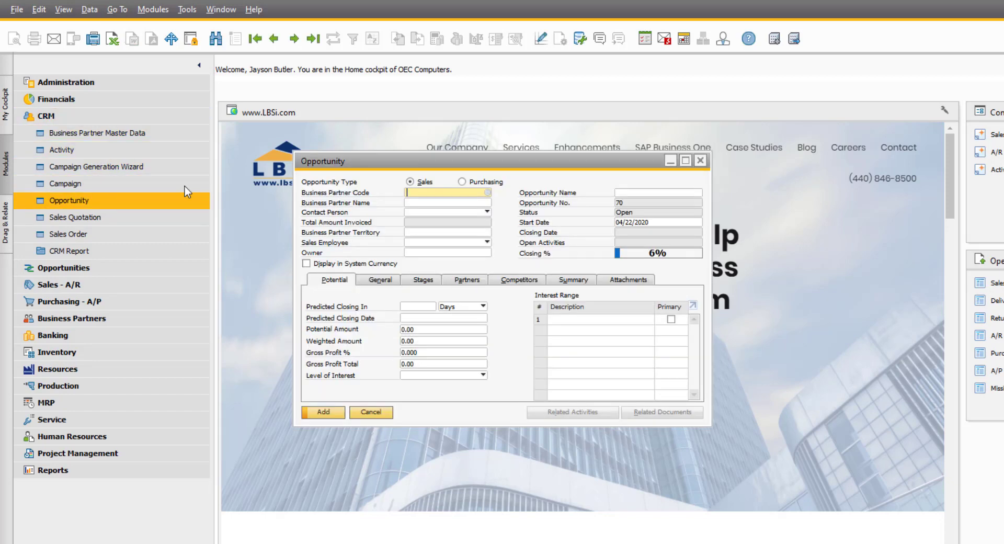
{"action": "left_click", "coordinate": [313, 38]}
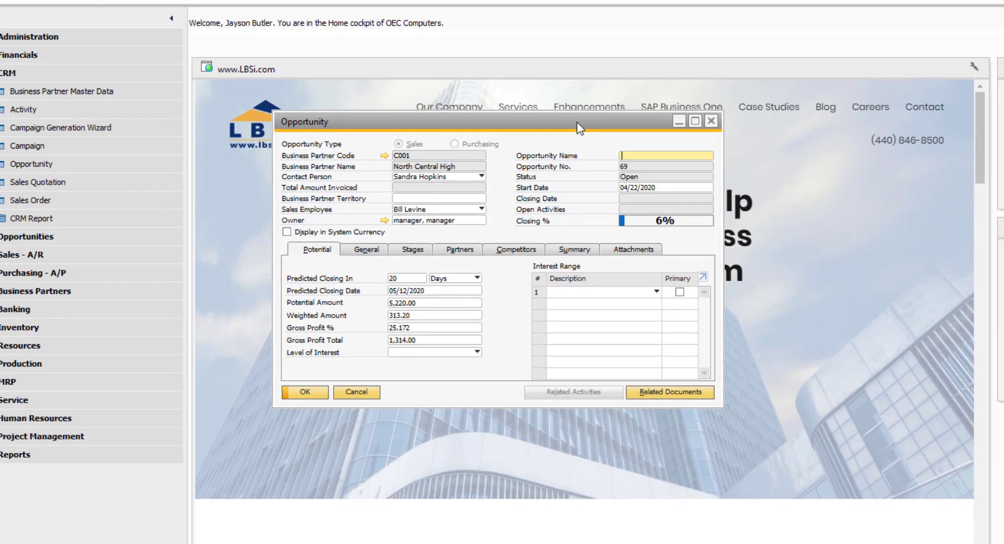
- Start a new activity from the Lead row in the opportunity's stages
{"action": "left_click", "coordinate": [415, 254]}
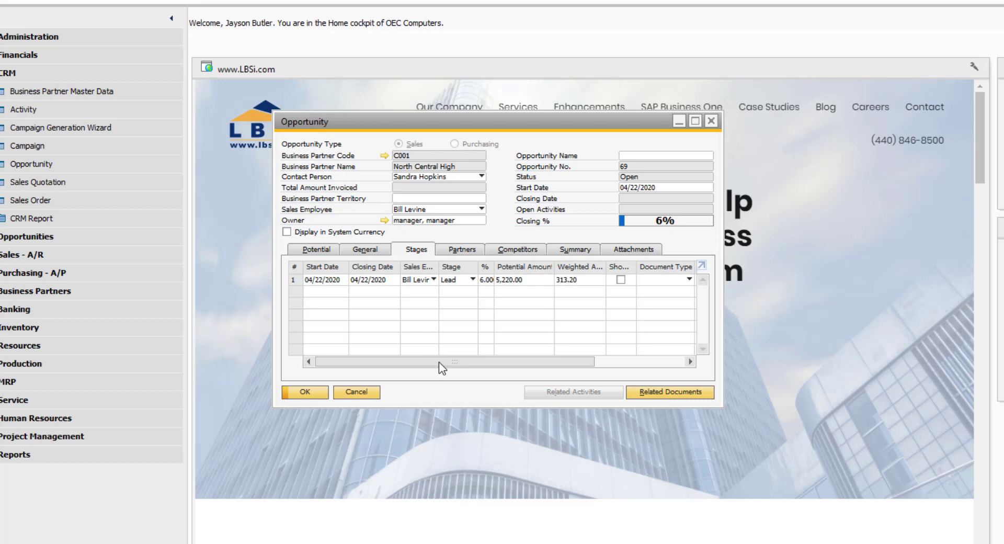
{"action": "left_click_drag", "start_coordinate": [438, 361], "coordinate": [528, 368]}
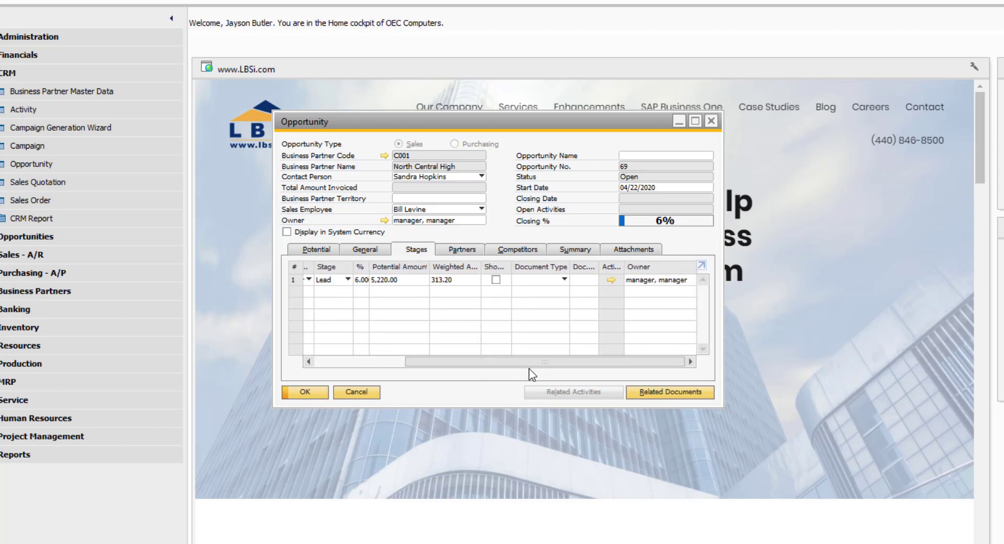
{"action": "left_click", "coordinate": [612, 280]}
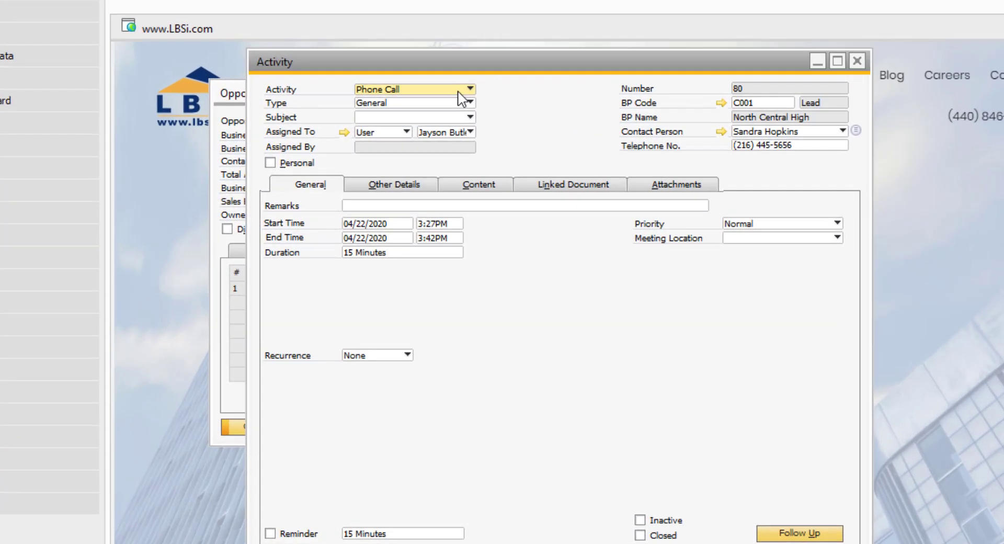
- Review the available activity kinds and types, including the Activity Types setup list, without making changes
{"action": "left_click", "coordinate": [462, 95]}
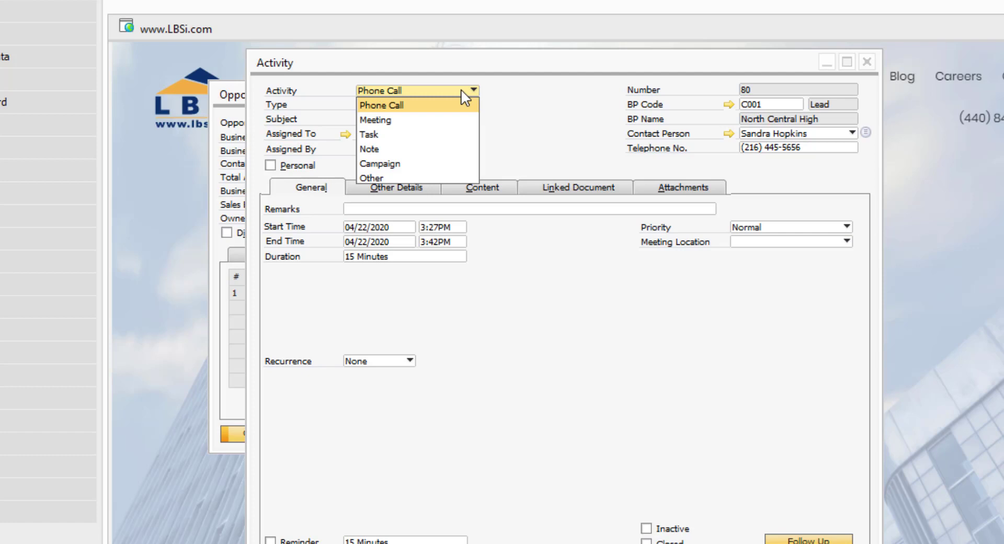
{"action": "left_click", "coordinate": [461, 91]}
{"action": "left_click", "coordinate": [460, 105]}
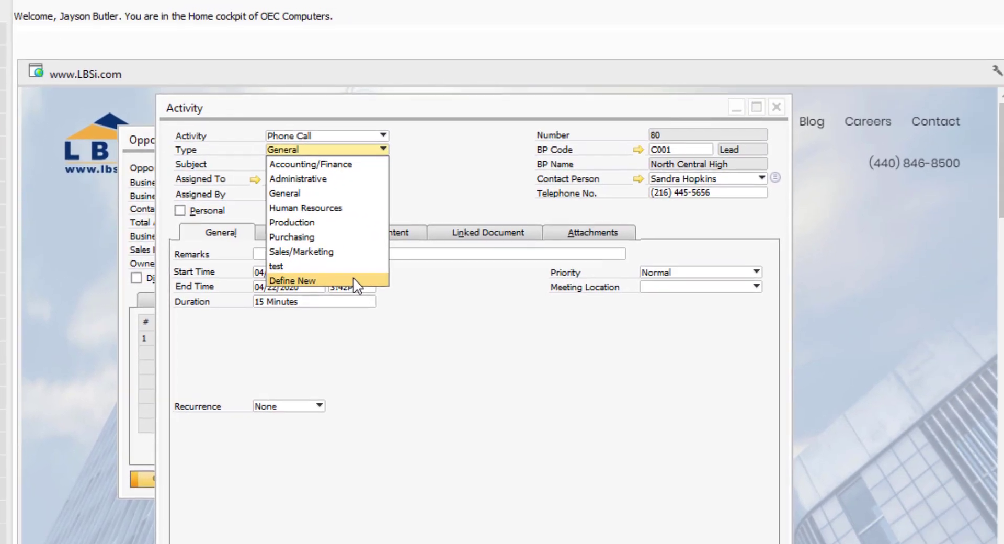
{"action": "left_click", "coordinate": [383, 236]}
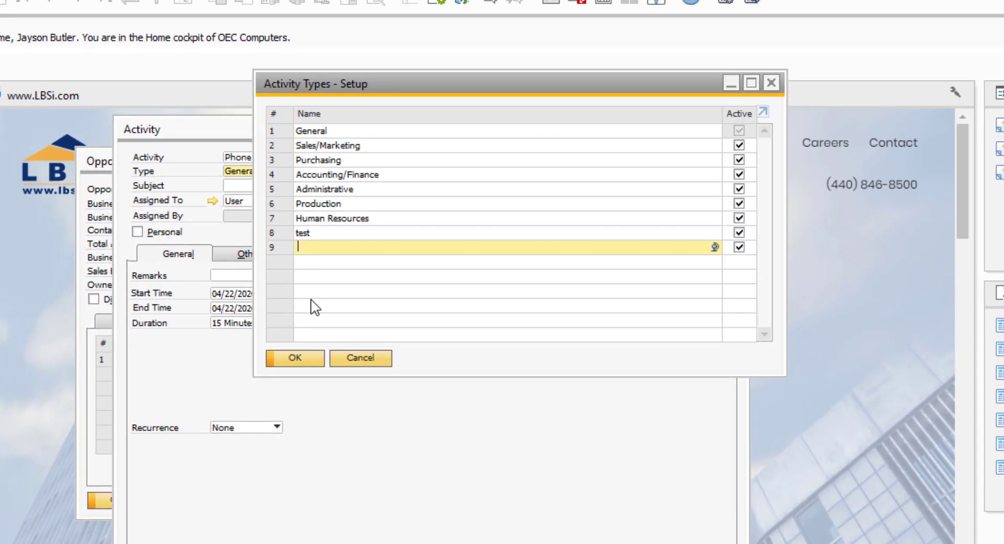
{"action": "left_click", "coordinate": [771, 83]}
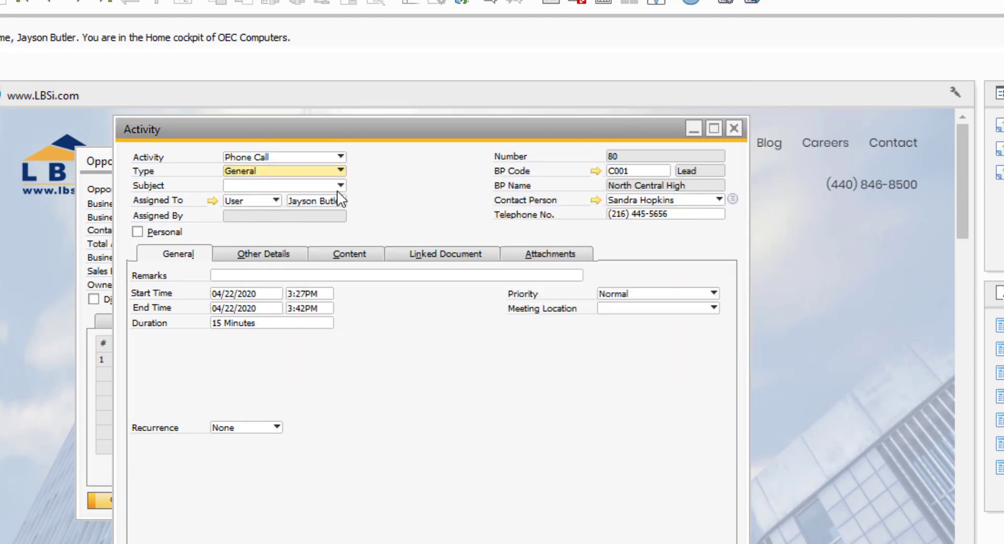
- Set the phone call's type to Sales/Marketing and its subject to Leads, viewing the Activity Subjects setup before choosing the subject
{"action": "left_click", "coordinate": [325, 172]}
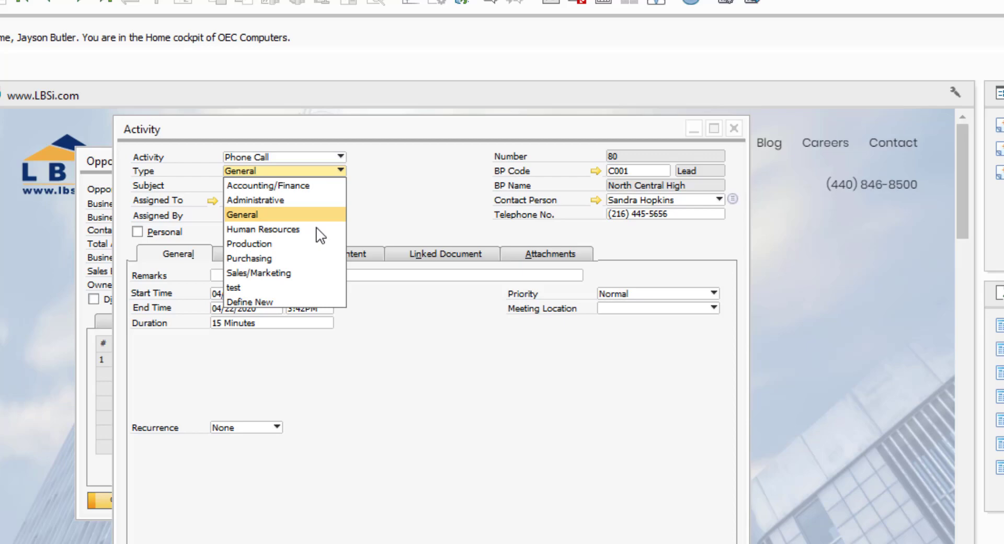
{"action": "left_click", "coordinate": [310, 272]}
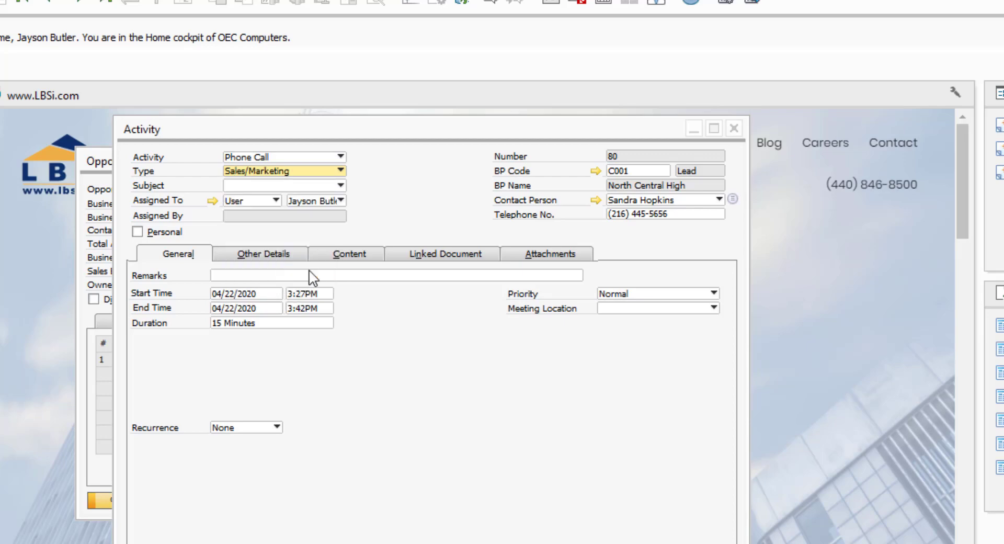
{"action": "left_click", "coordinate": [326, 185]}
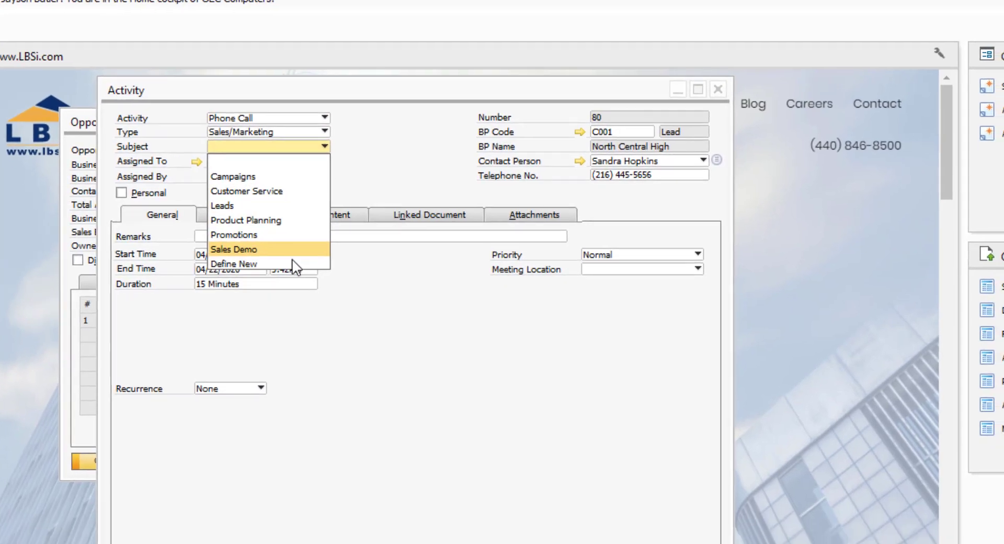
{"action": "left_click", "coordinate": [250, 303]}
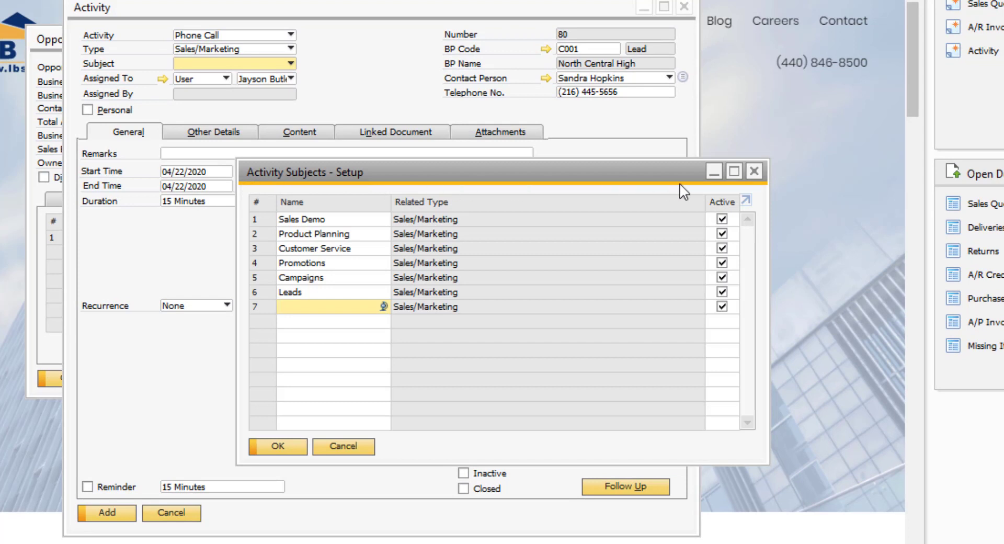
{"action": "left_click", "coordinate": [754, 171]}
{"action": "left_click", "coordinate": [289, 64]}
{"action": "left_click", "coordinate": [256, 123]}
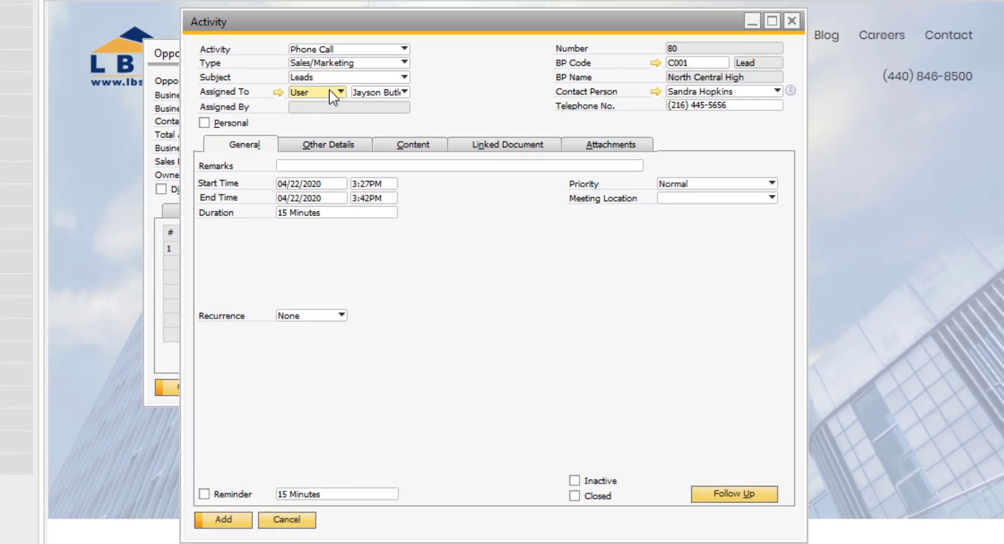
- Assign the activity to the sales employee as a user and enter the remark "Call potential customer about potential sale of PC Set 1"
{"action": "left_click", "coordinate": [215, 78]}
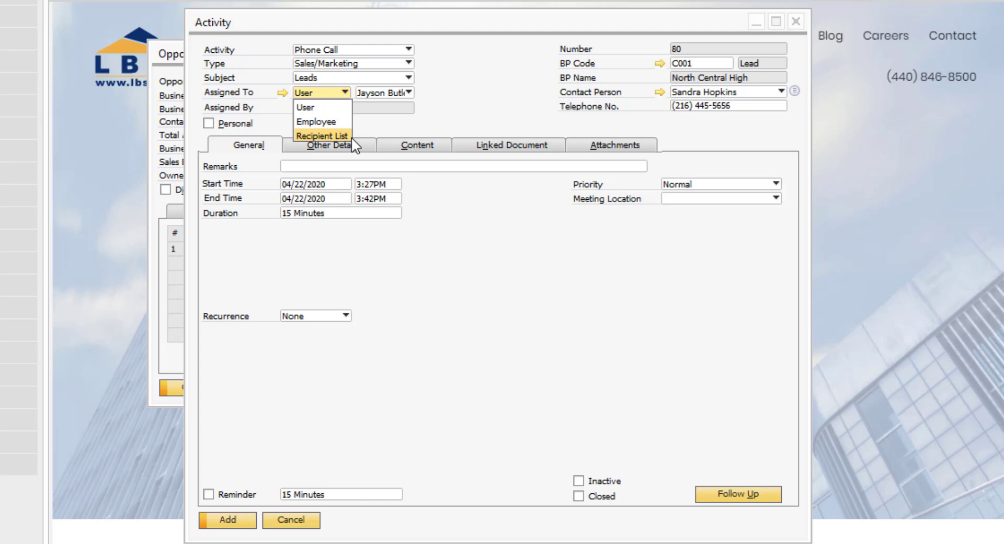
{"action": "left_click", "coordinate": [325, 107]}
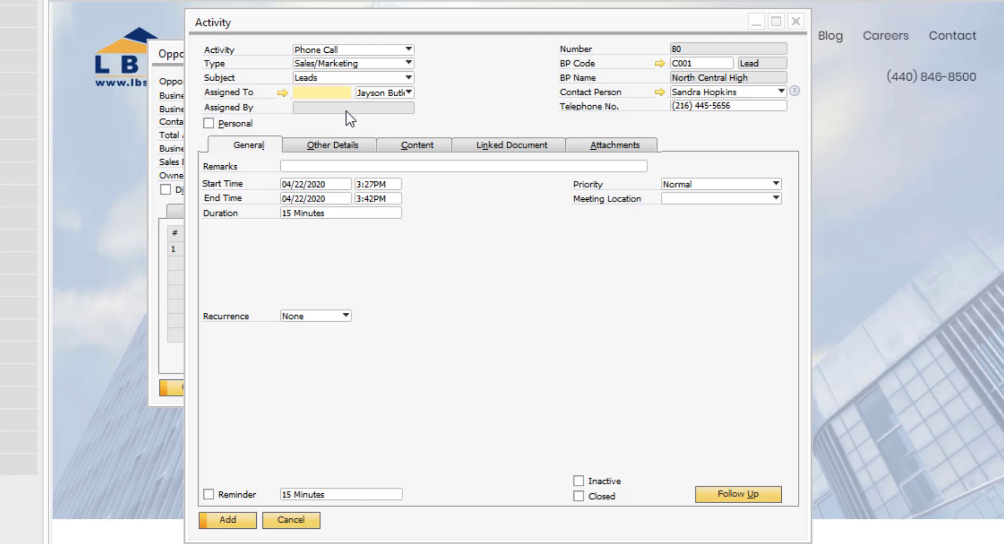
{"action": "left_click", "coordinate": [409, 93]}
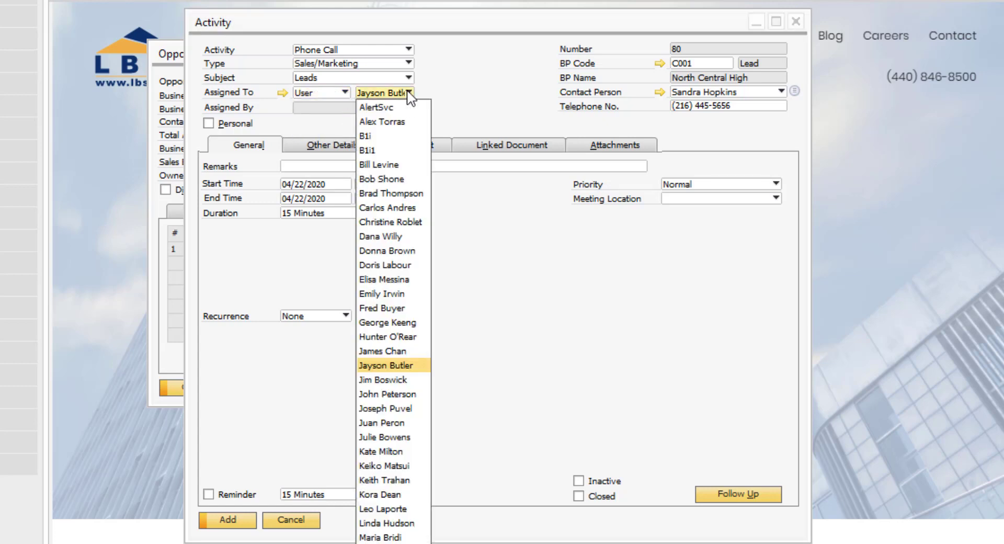
{"action": "left_click", "coordinate": [410, 165]}
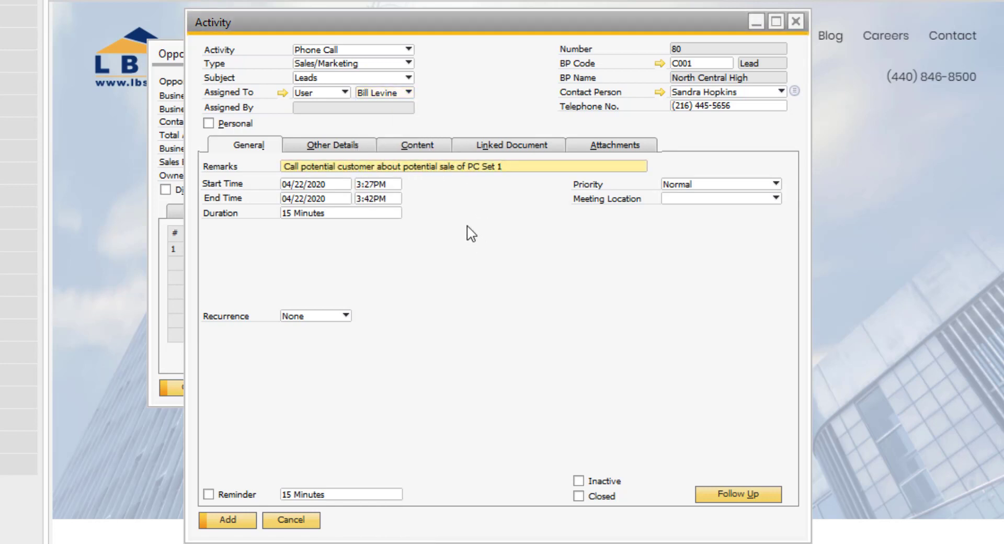
- Schedule the call on 04/22/2020 from 3:45PM to 4:15PM and enable a 10 Minutes reminder
{"action": "left_click", "coordinate": [396, 188]}
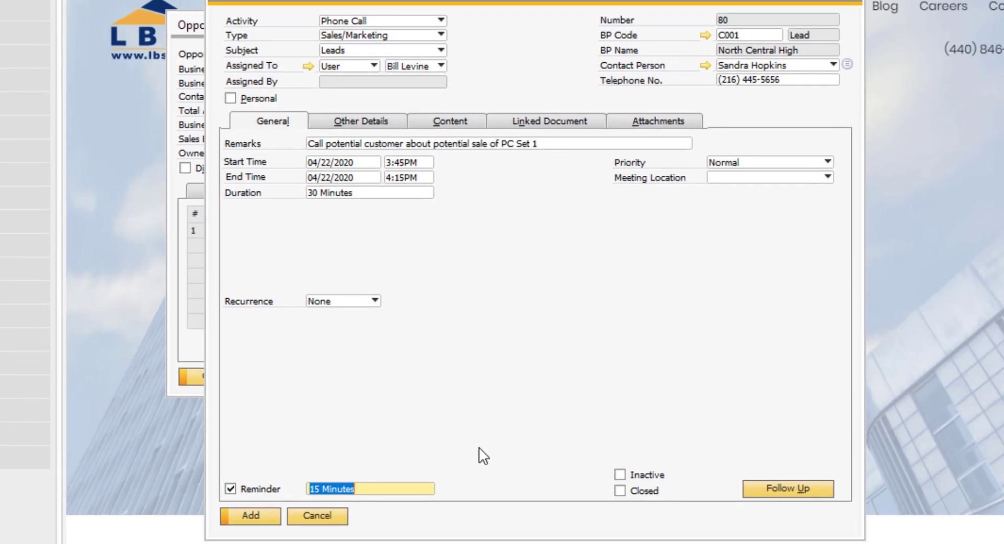
{"action": "type", "text": "10"}
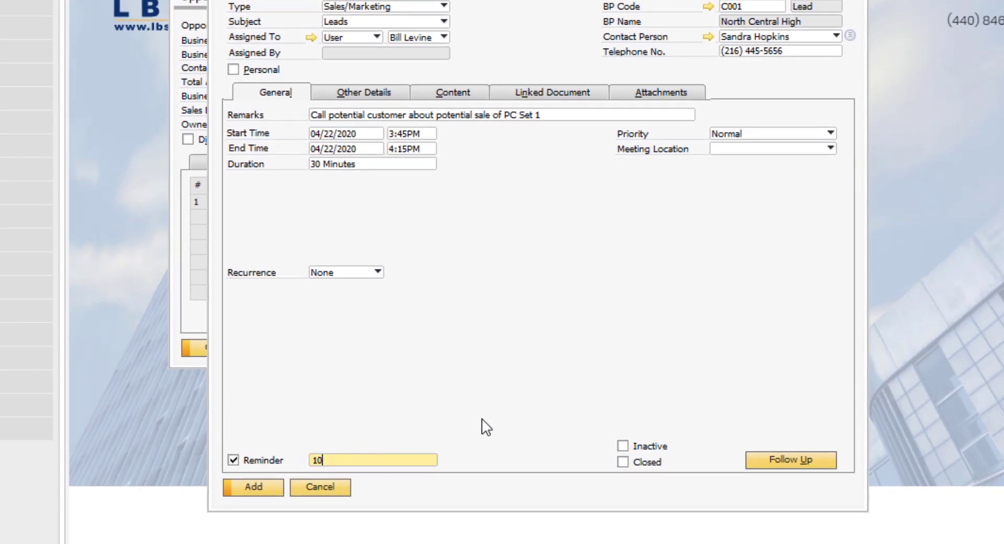
{"action": "type", "text": " Minutes"}
{"action": "key", "text": "Tab"}
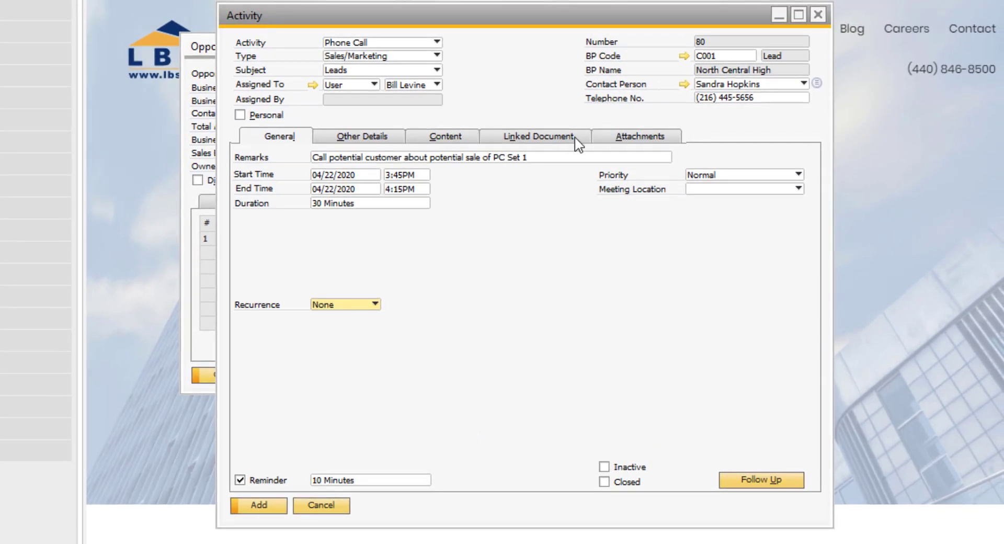
- Link the activity to item P10003 (PC Set 1) using document type Items, and add the activity to the opportunity
{"action": "left_click", "coordinate": [591, 93]}
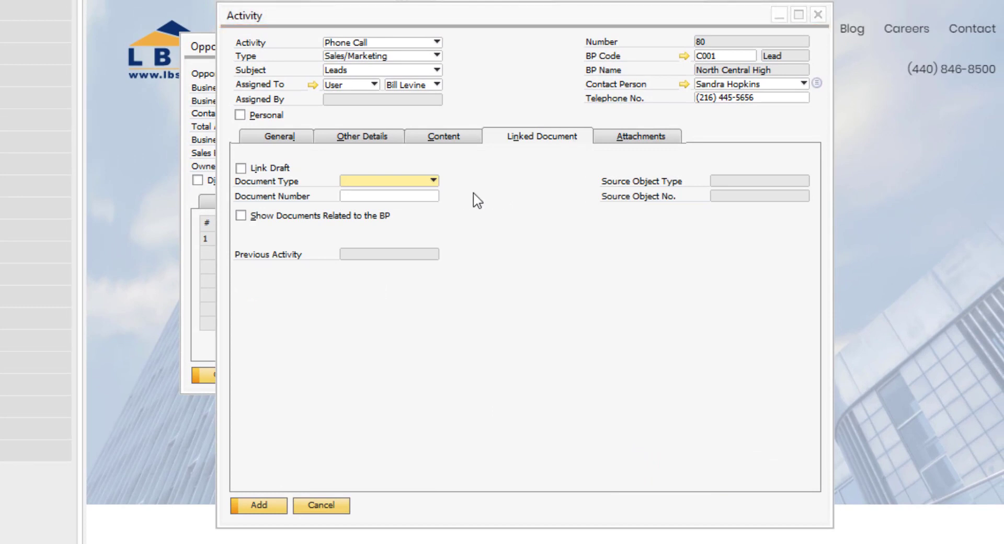
{"action": "left_click", "coordinate": [434, 181]}
{"action": "left_click", "coordinate": [406, 418]}
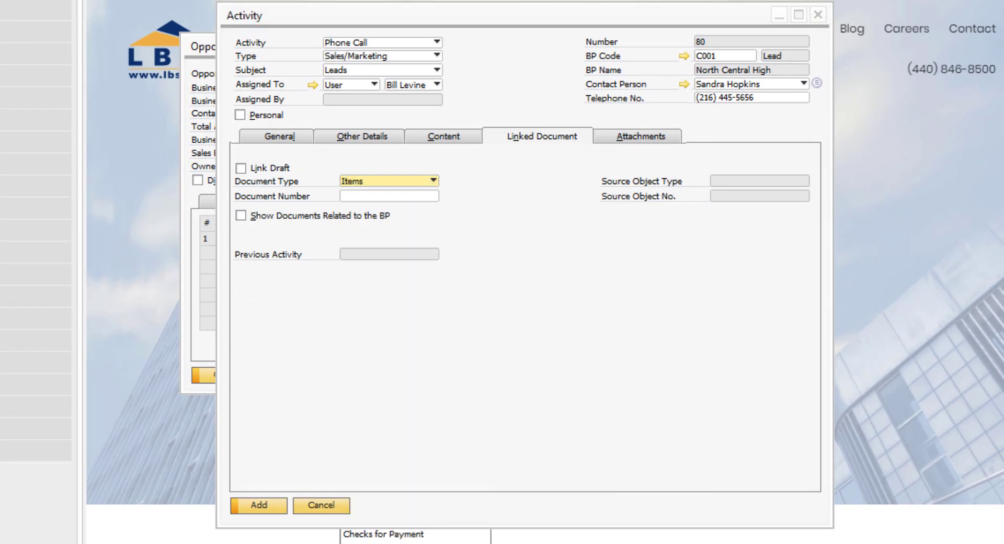
{"action": "left_click", "coordinate": [421, 197]}
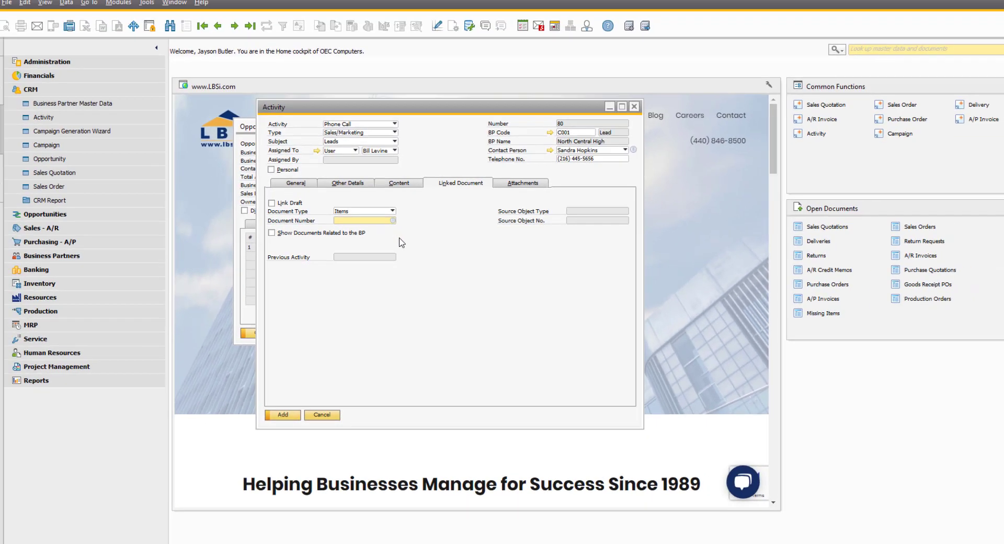
{"action": "key", "text": "Tab"}
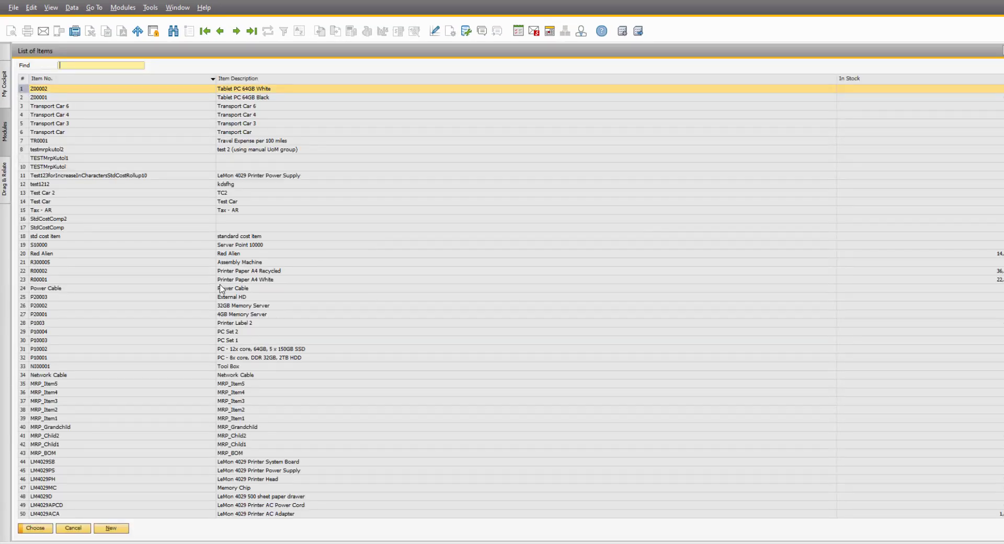
{"action": "left_click", "coordinate": [52, 340]}
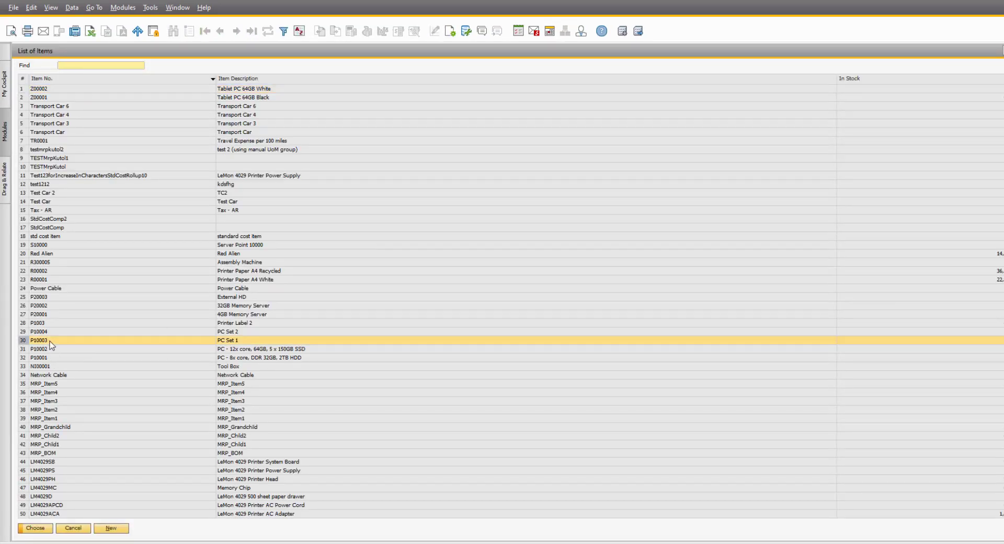
{"action": "left_click", "coordinate": [42, 529]}
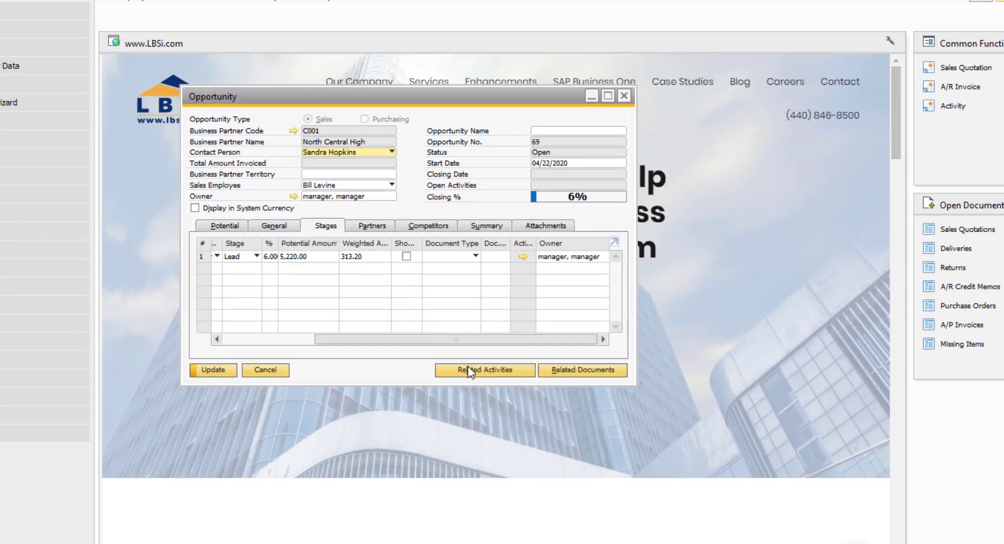
- Review the opportunity's related activities overview and close it
{"action": "left_click", "coordinate": [516, 370]}
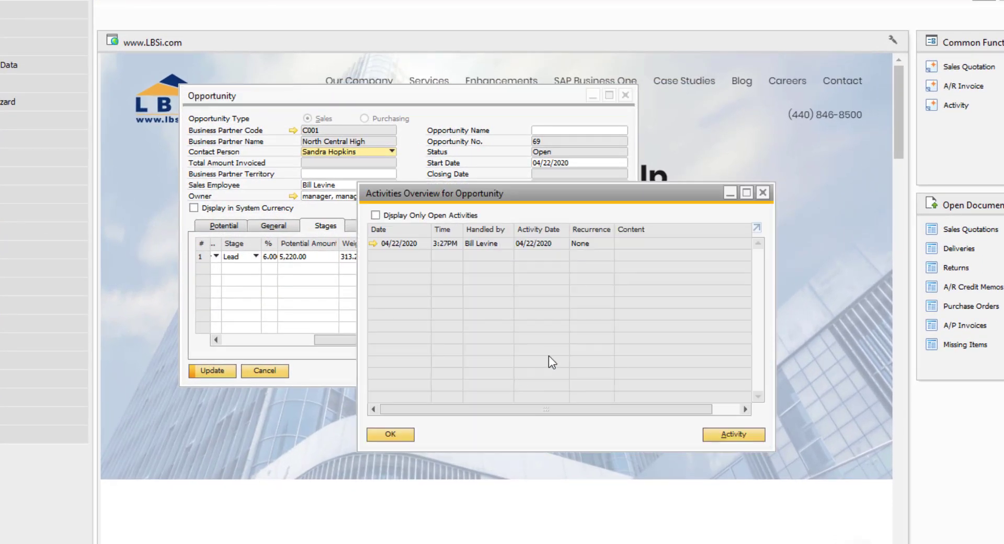
{"action": "left_click", "coordinate": [761, 192]}
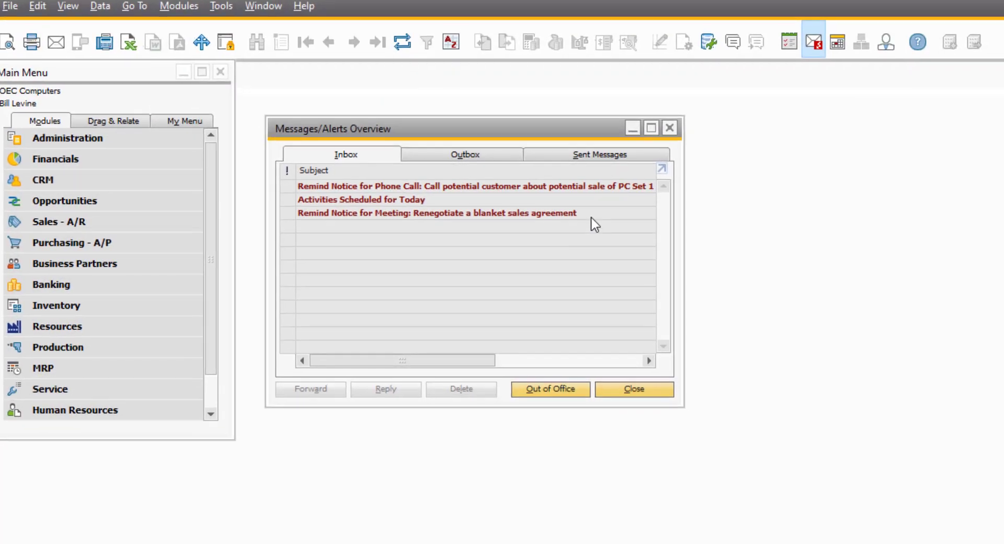
- In the assigned employee's message inbox, open the activity from the phone call reminder and check the contact's telephone number
{"action": "left_click", "coordinate": [504, 176]}
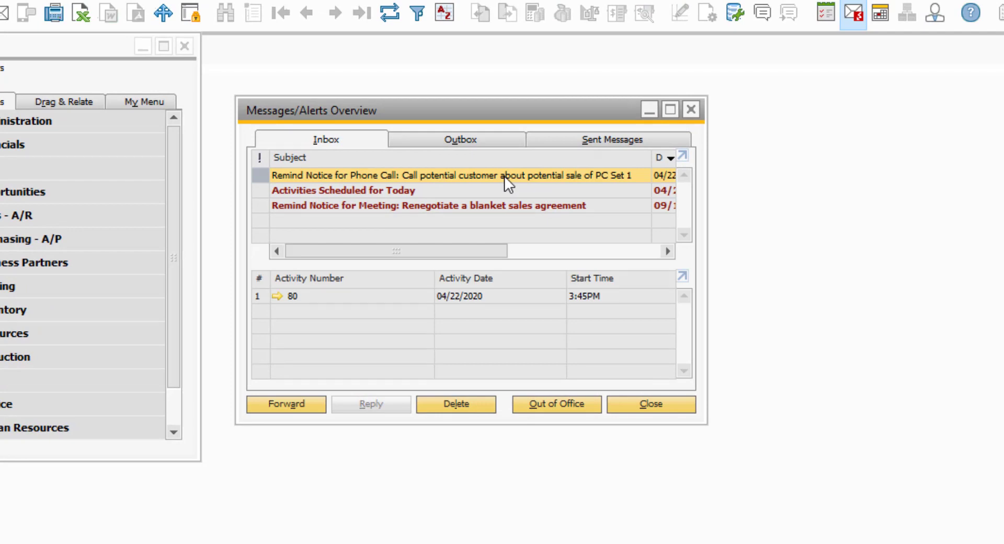
{"action": "left_click", "coordinate": [277, 296]}
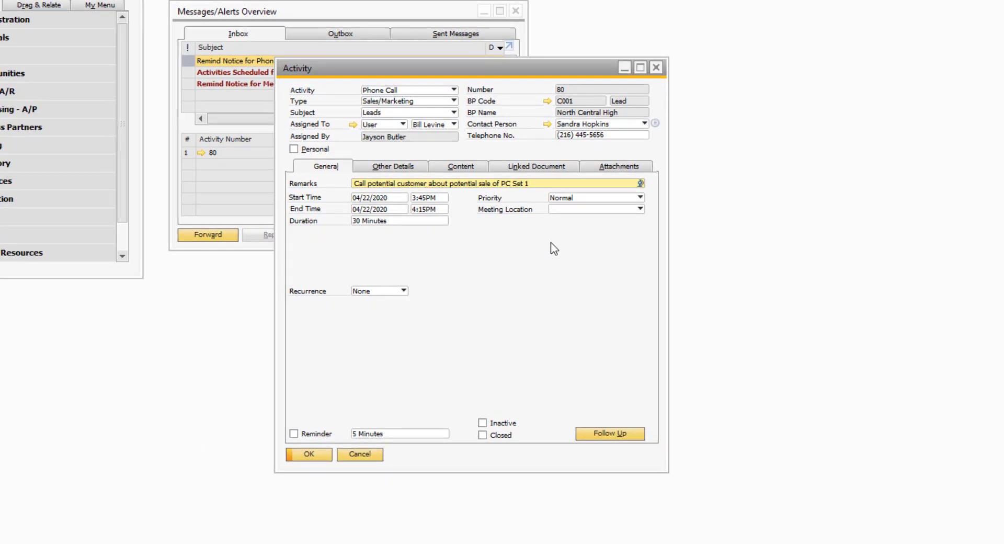
{"action": "left_click", "coordinate": [619, 135]}
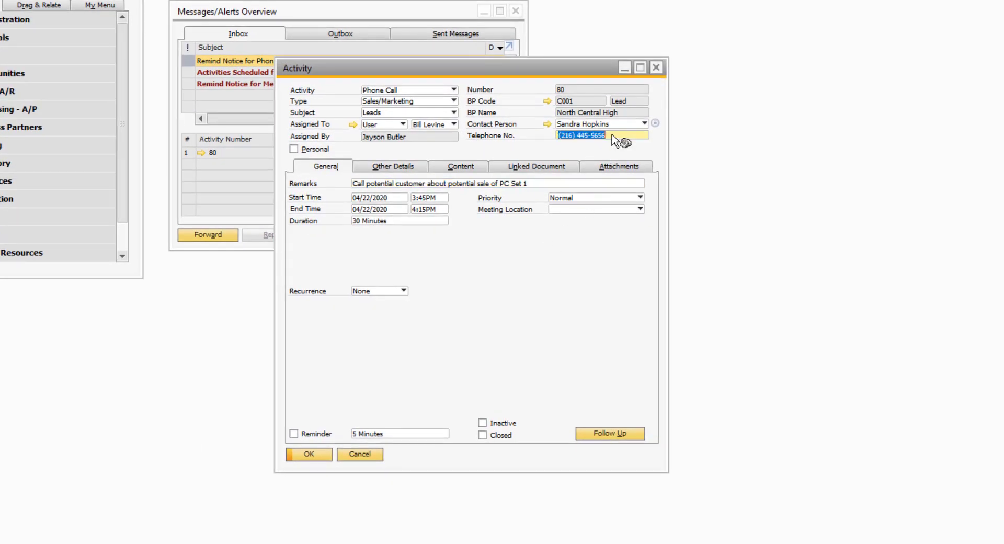
{"action": "left_click", "coordinate": [619, 137]}
- Examine the activity's linked document and open the record of linked item P10003
{"action": "left_click", "coordinate": [552, 166]}
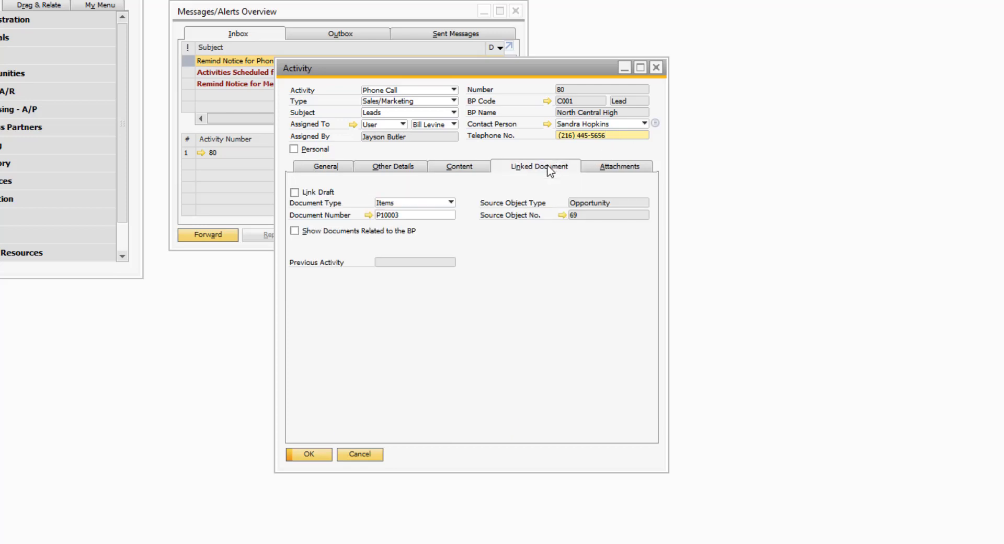
{"action": "left_click", "coordinate": [369, 215]}
{"action": "left_click", "coordinate": [431, 132]}
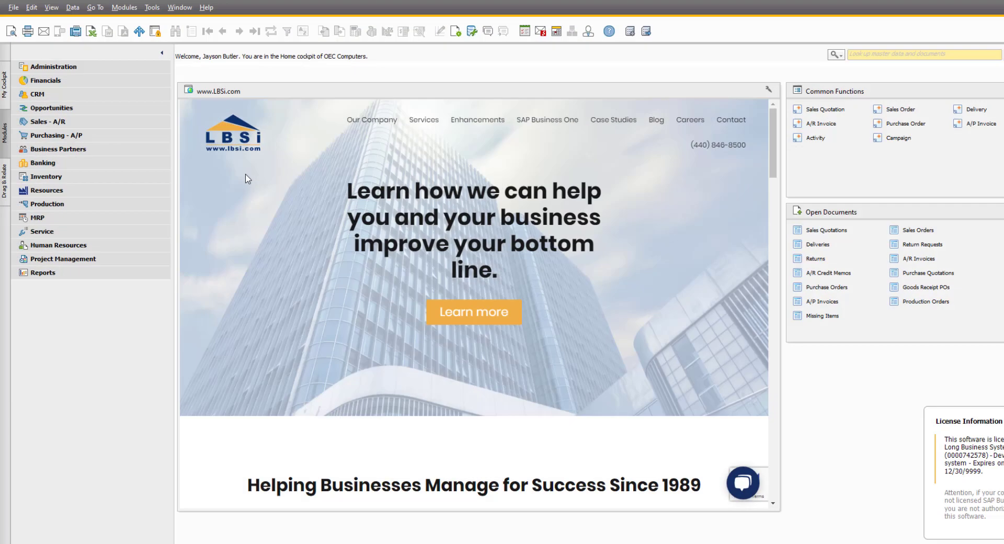
- Open the Open Items List from the sales reports and open the first listed A/R invoice for ADA Technologies
{"action": "left_click", "coordinate": [107, 122]}
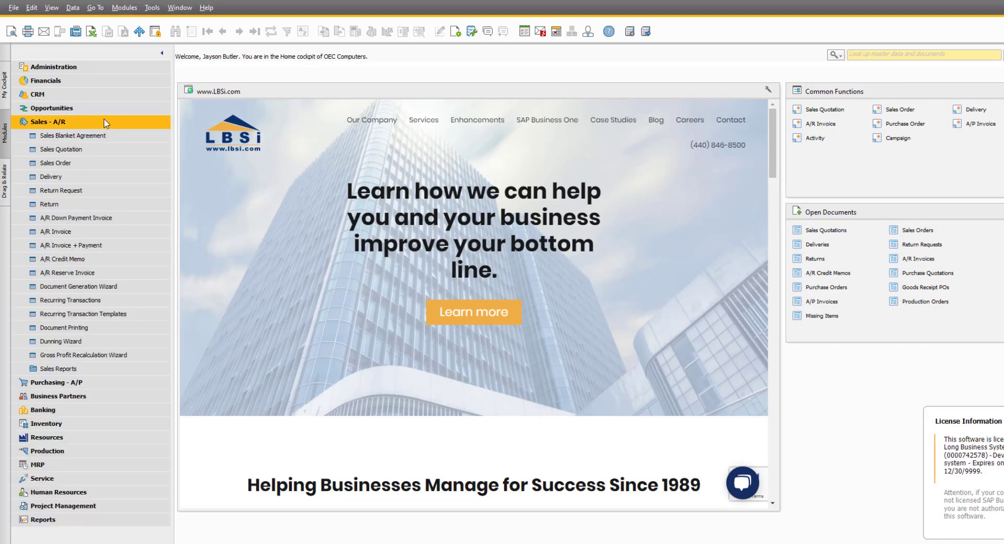
{"action": "left_click", "coordinate": [102, 368]}
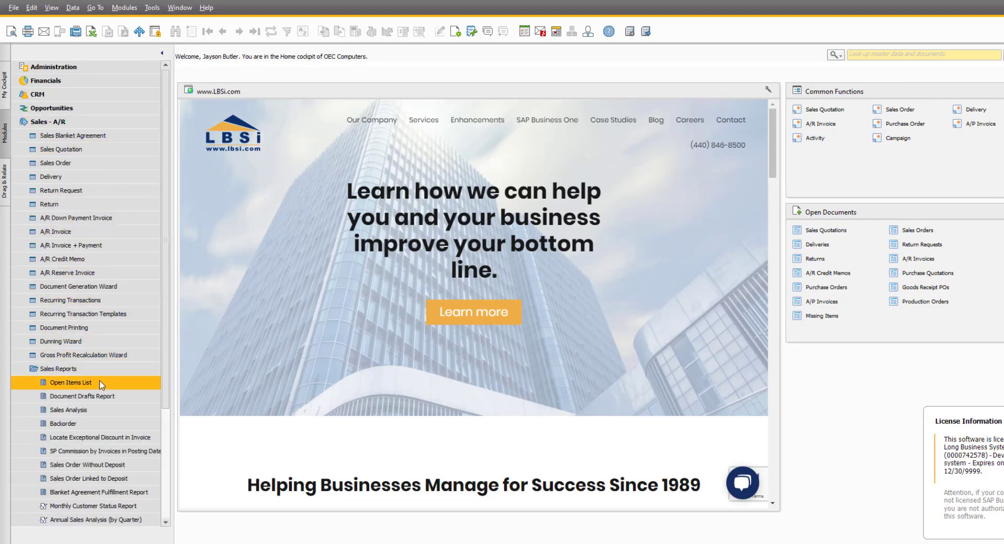
{"action": "left_click", "coordinate": [102, 383]}
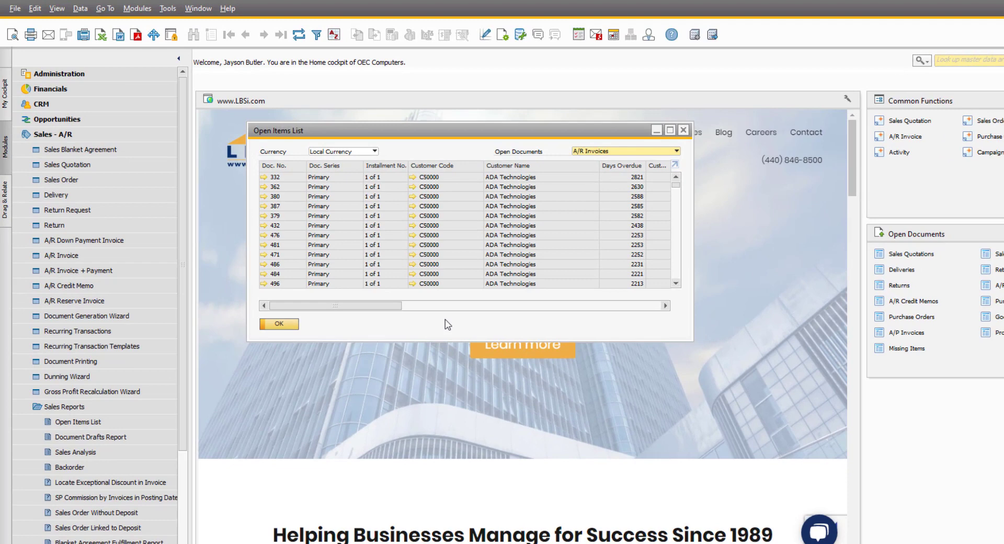
{"action": "left_click", "coordinate": [264, 179]}
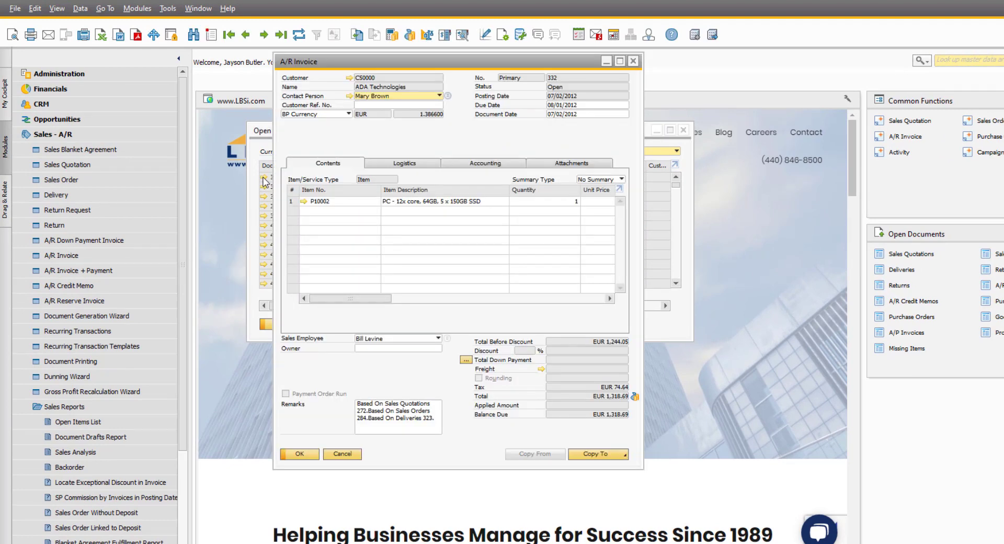
{"action": "left_click_drag", "start_coordinate": [435, 61], "coordinate": [450, 83]}
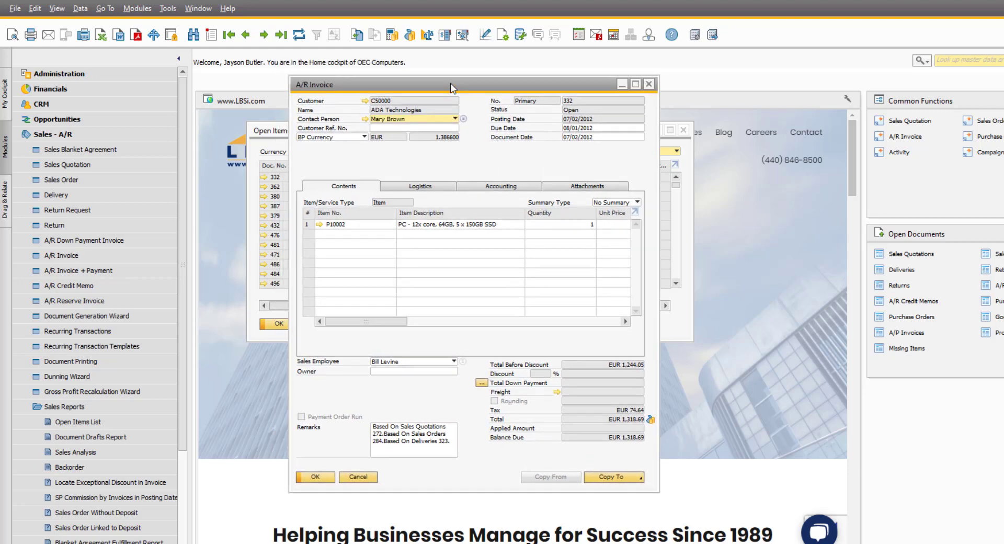
- Create a Collections phone call activity from the invoice, subject Overdue, remark "Collect payment from customer", 04/24/2020 9:00AM to 9:30AM, and show its linked document
{"action": "right_click", "coordinate": [522, 163]}
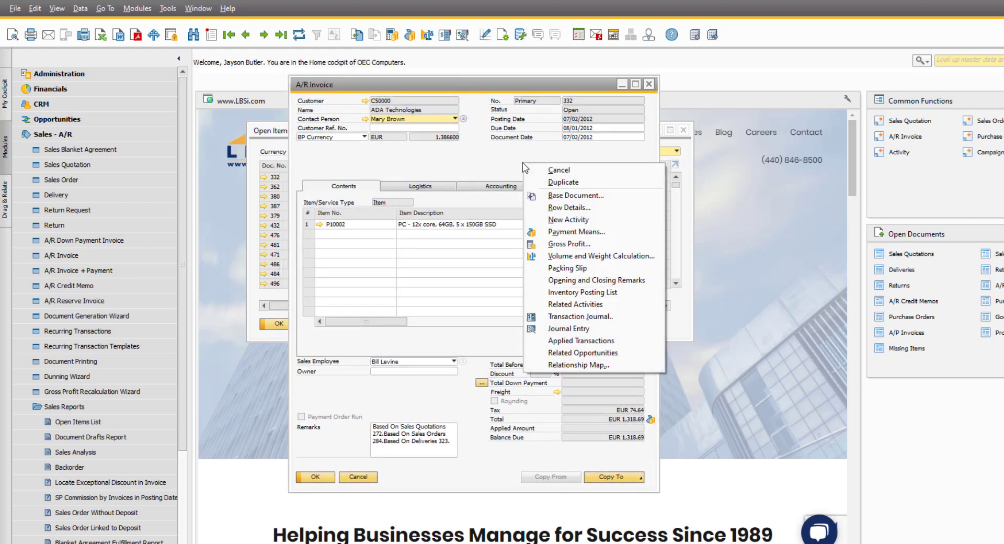
{"action": "left_click", "coordinate": [604, 222]}
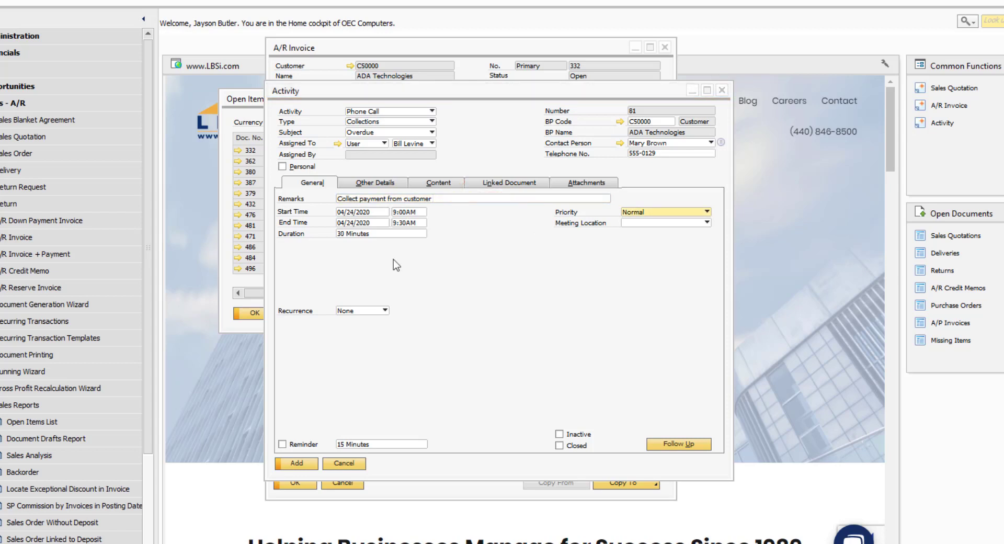
{"action": "left_click", "coordinate": [536, 183]}
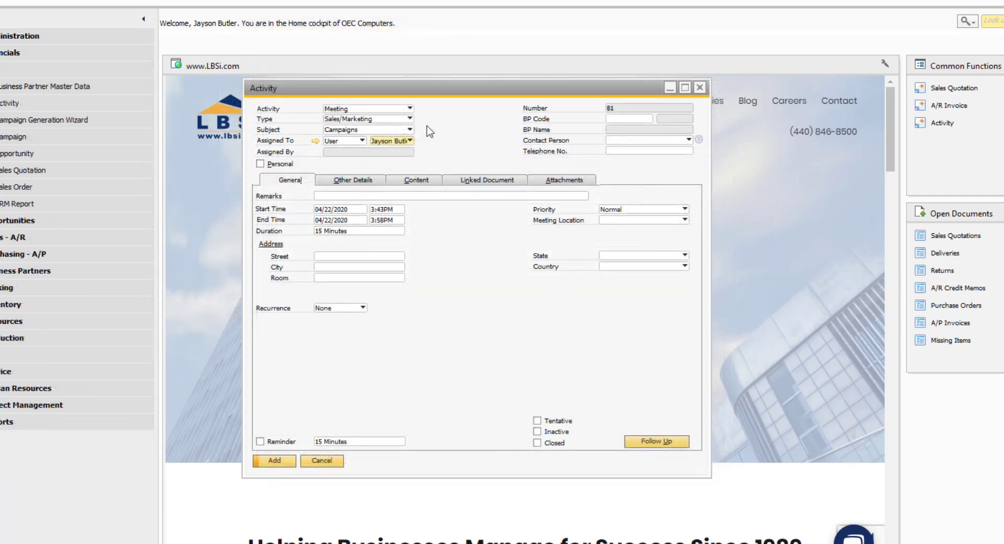
- Assign the Sales/Marketing meeting activity to the Sales Team recipient list and open its linked Campaign Management document 3
{"action": "left_click", "coordinate": [360, 141]}
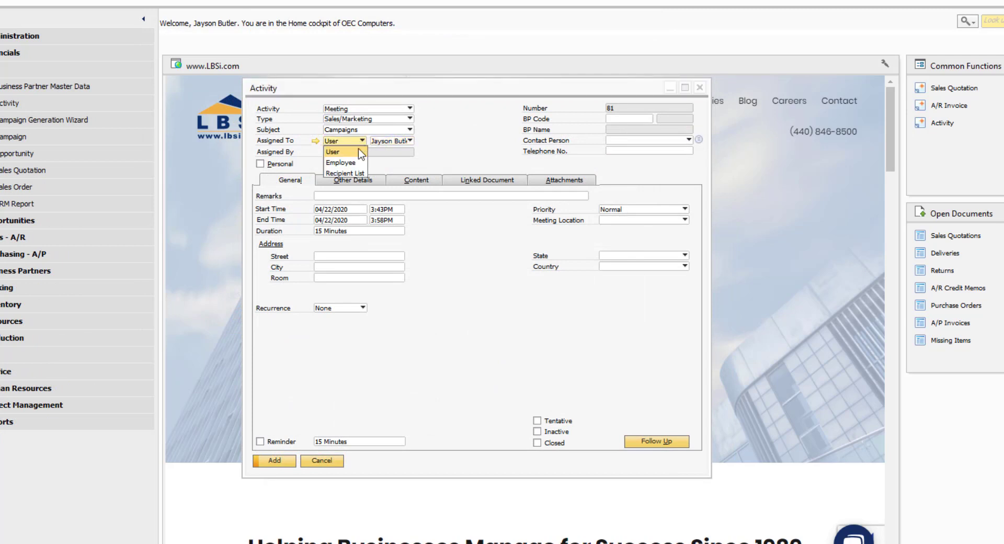
{"action": "left_click", "coordinate": [359, 173]}
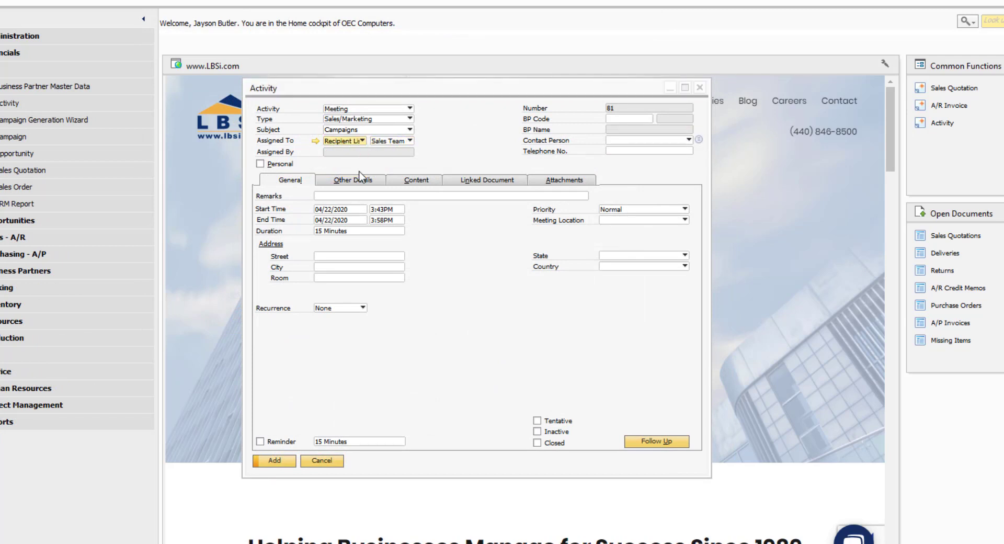
{"action": "left_click", "coordinate": [410, 140]}
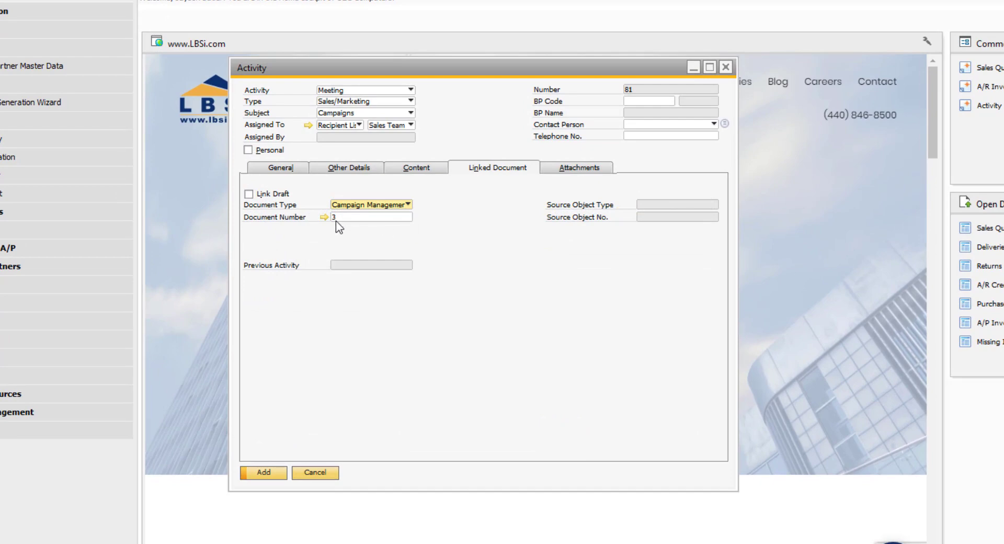
{"action": "left_click", "coordinate": [324, 217]}
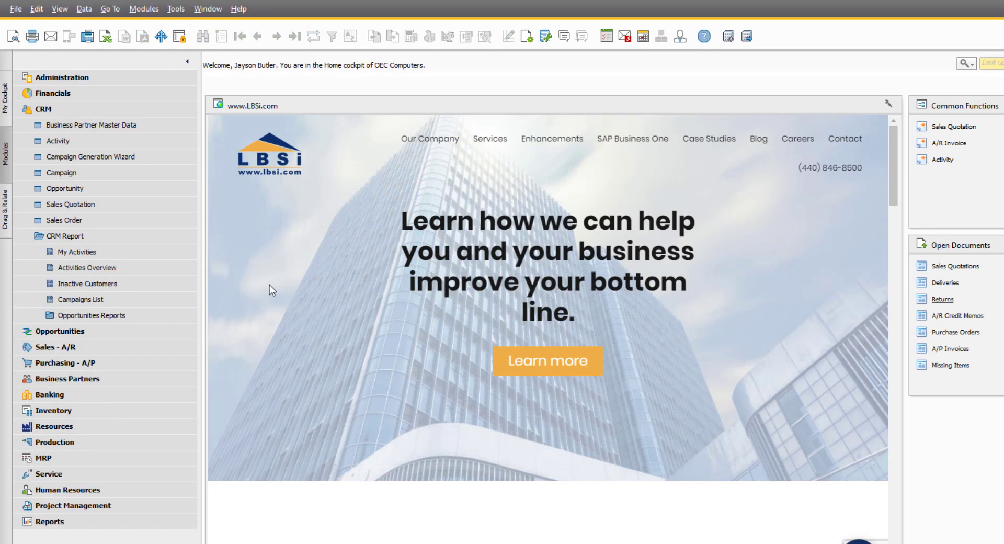
- Run the Activities Overview for Phone Call activities with source type Opportunity, and start a follow-up from the PC Set 1 phone call
{"action": "left_click", "coordinate": [138, 268]}
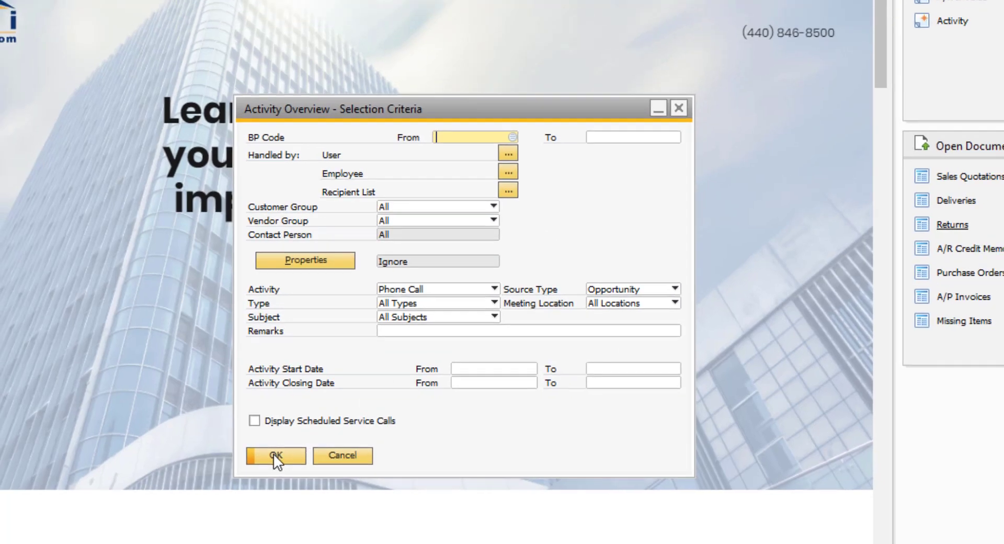
{"action": "left_click", "coordinate": [275, 447]}
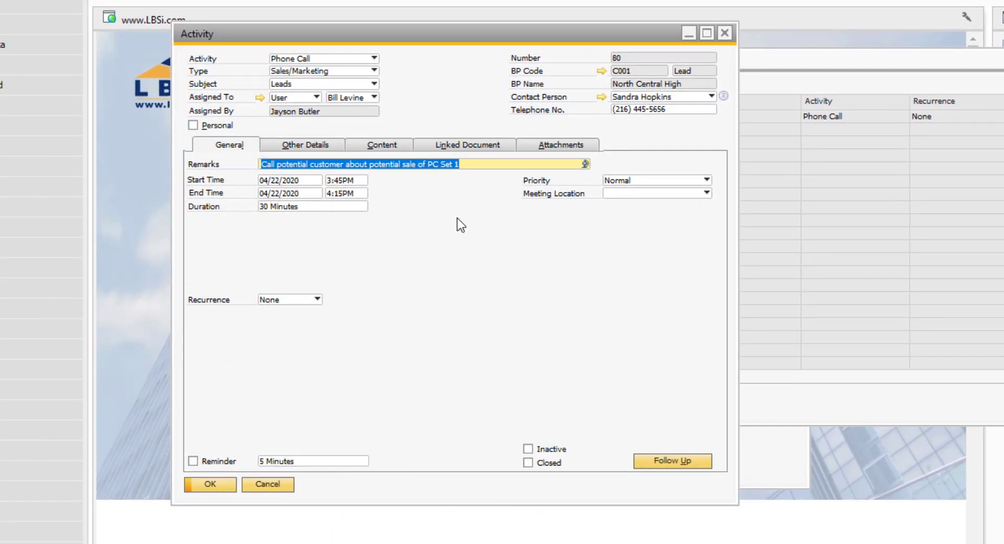
{"action": "left_click", "coordinate": [673, 457]}
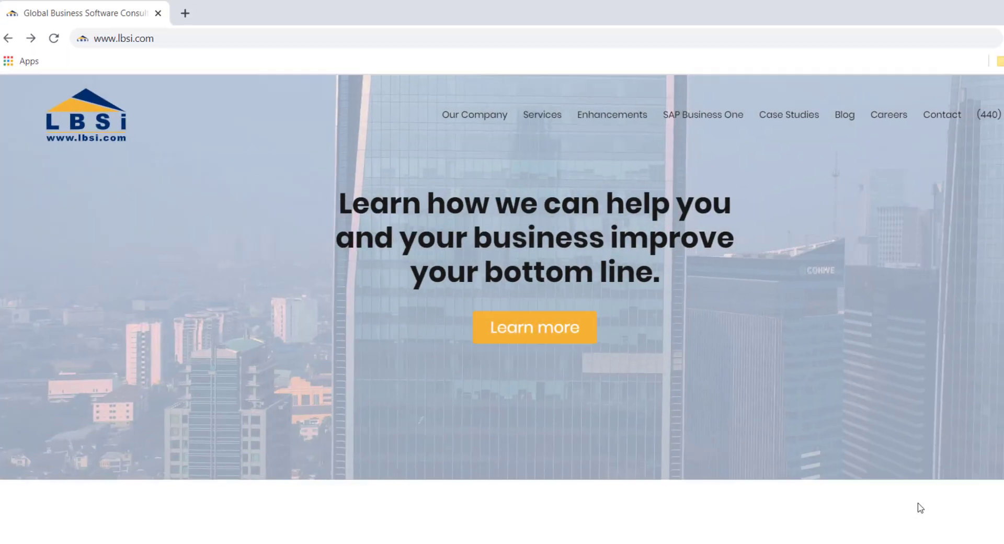
{"action": "mouse_move", "coordinate": [937, 117]}
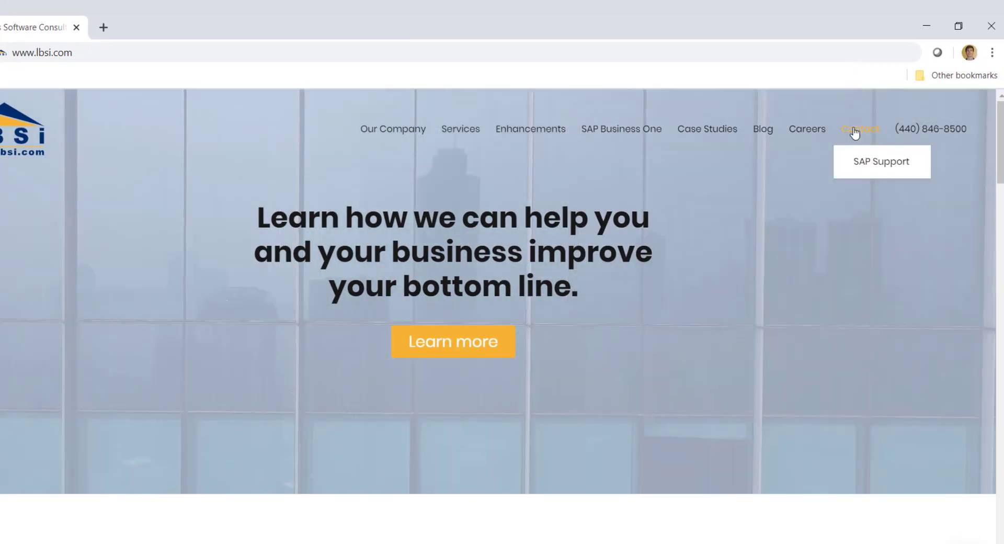
{"action": "left_click", "coordinate": [854, 131]}
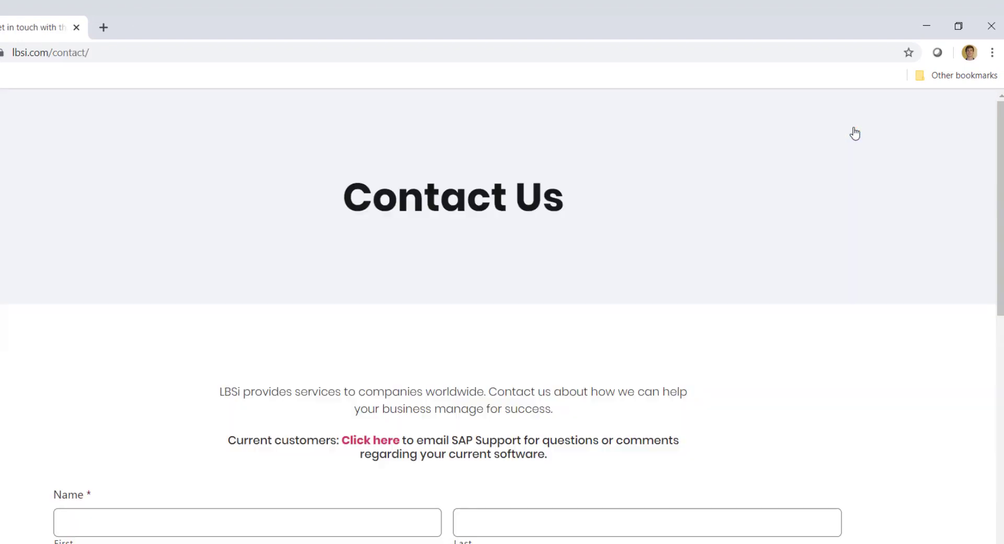